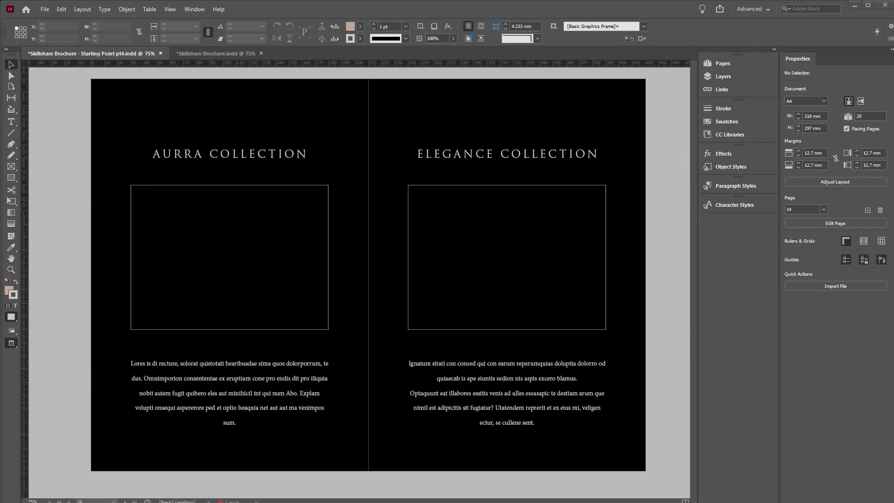
# Step: Switch to Skillshare Brochure.indd and examine the finished Aurra and Elegance collection spreads and the Prices spread
pyautogui.click(240, 53)
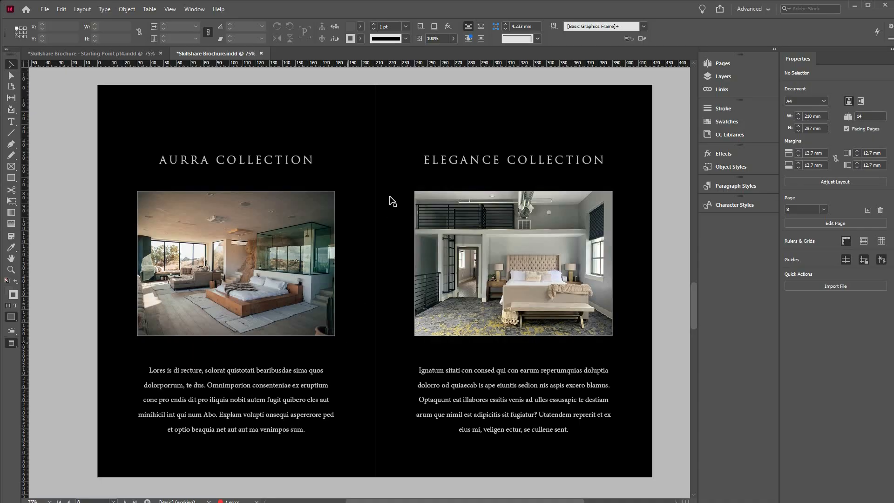
pyautogui.scroll(-8, 389, 209)
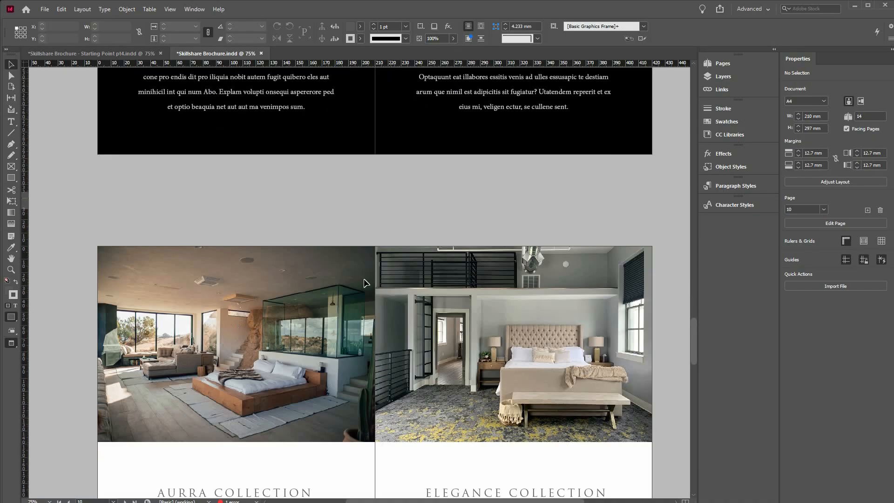
pyautogui.scroll(-4, 361, 284)
pyautogui.scroll(5, 325, 199)
pyautogui.scroll(7, 354, 223)
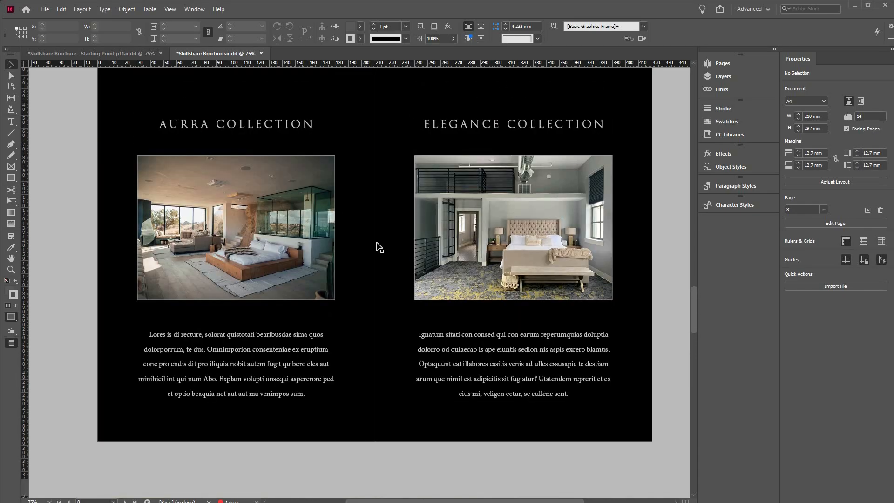
pyautogui.scroll(-7, 381, 253)
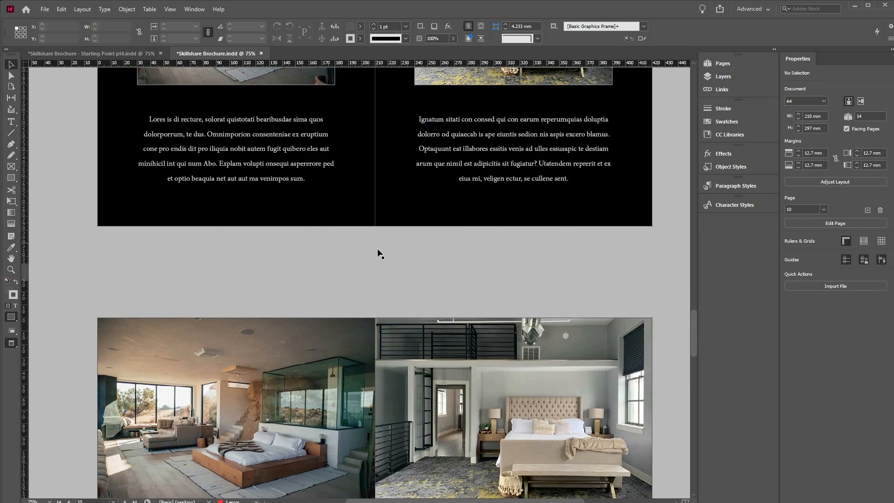
pyautogui.scroll(-1, 410, 342)
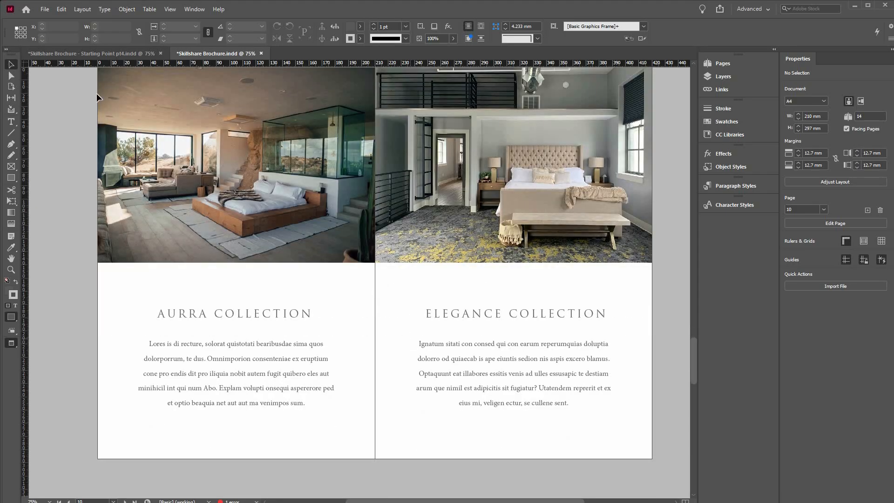
pyautogui.scroll(1, 196, 286)
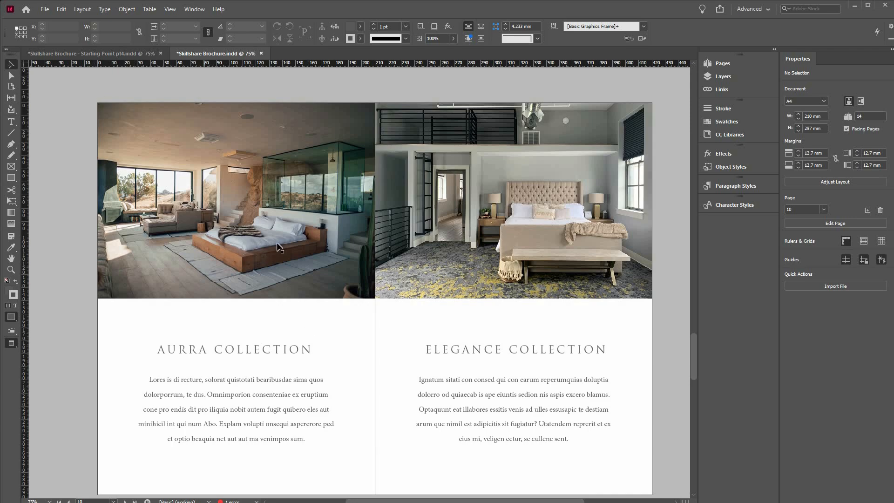
pyautogui.scroll(10, 278, 247)
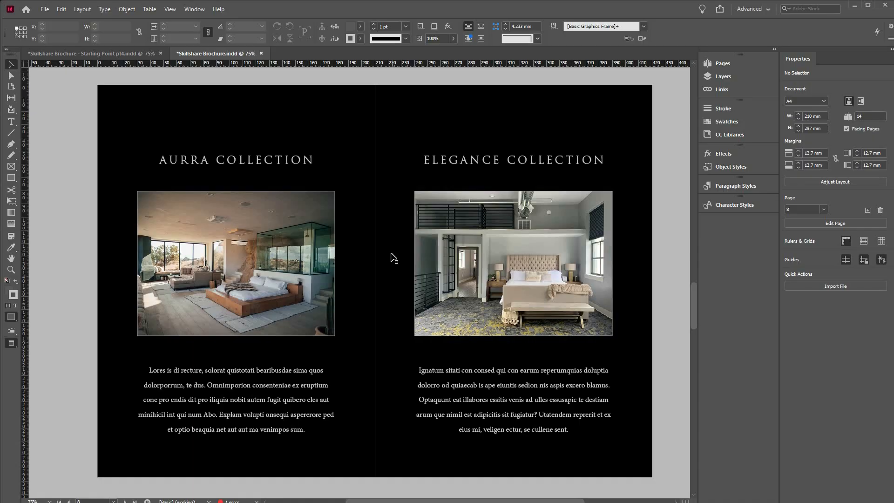
pyautogui.scroll(-10, 392, 261)
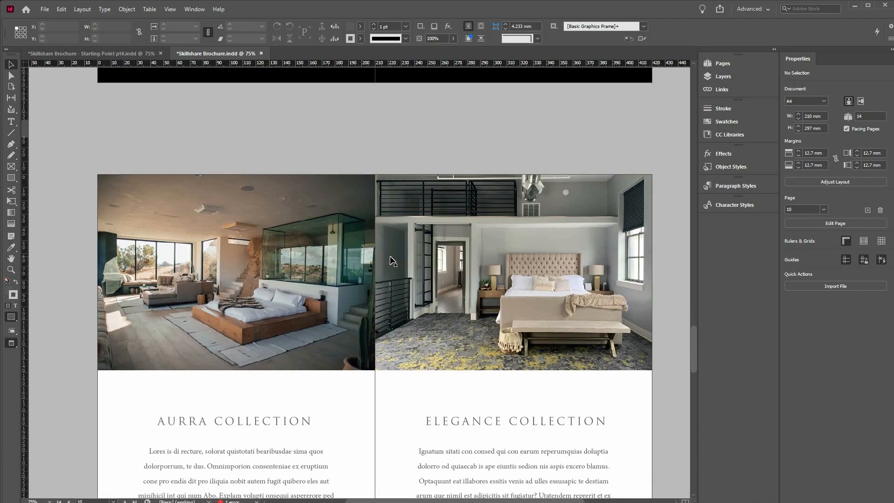
pyautogui.scroll(-10, 391, 260)
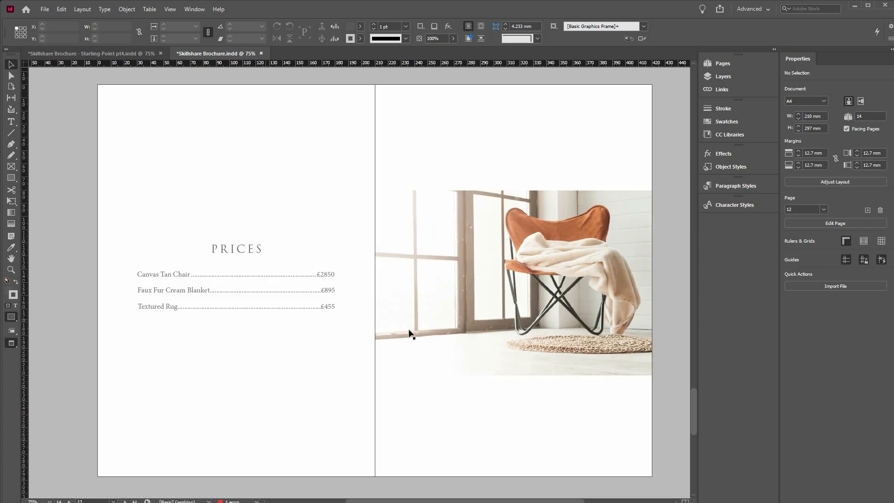
pyautogui.scroll(8, 455, 205)
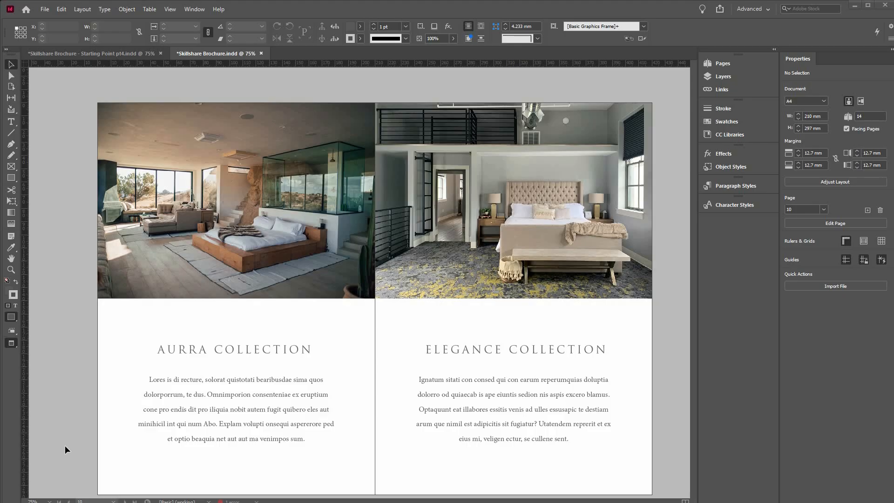
# Step: Return to the Starting Point pt4 document and examine its fonts worksheet spread and list of paragraph styles
pyautogui.hotkey('ctrl', 'Tab')
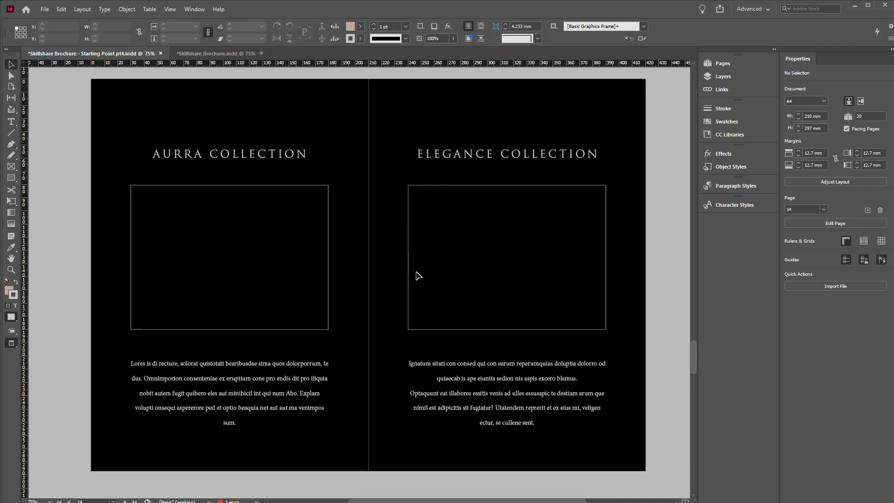
pyautogui.scroll(-10, 419, 276)
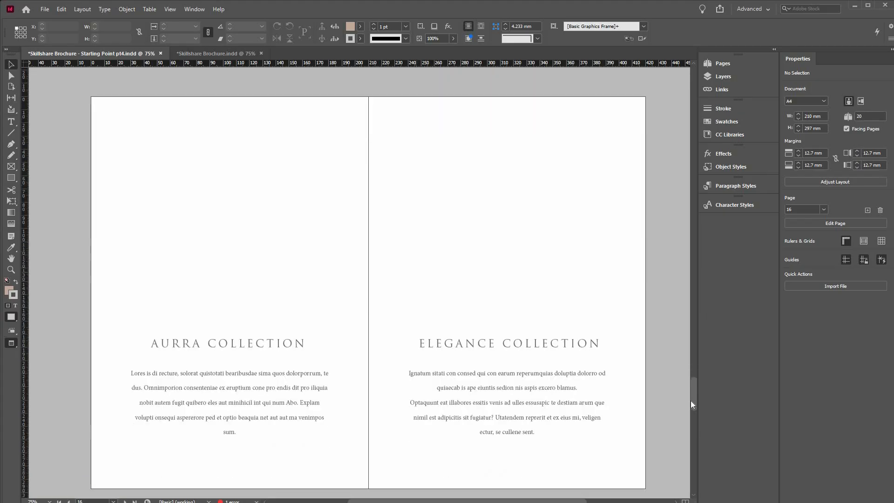
pyautogui.scroll(20, 681, 173)
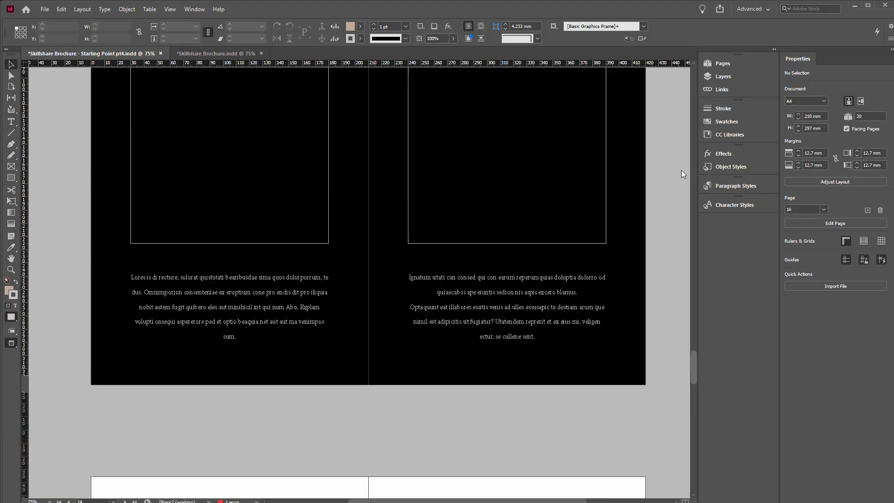
pyautogui.scroll(2, 465, 212)
pyautogui.scroll(-2, 221, 276)
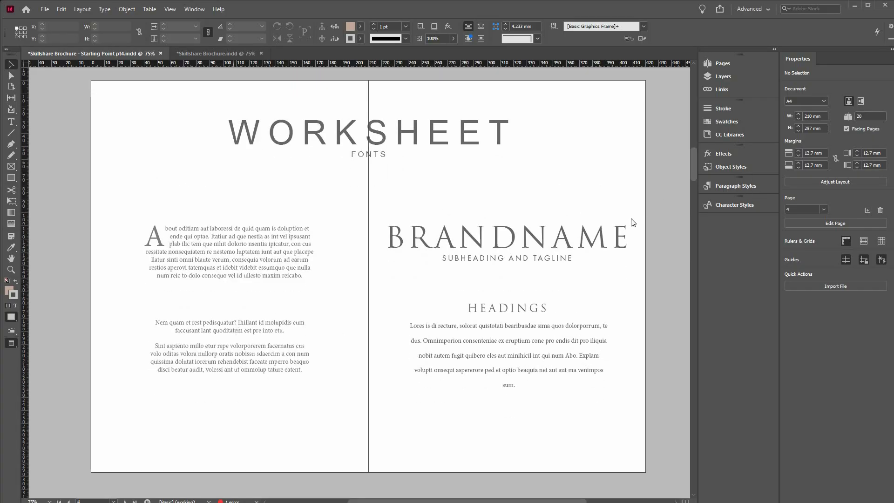
pyautogui.click(747, 186)
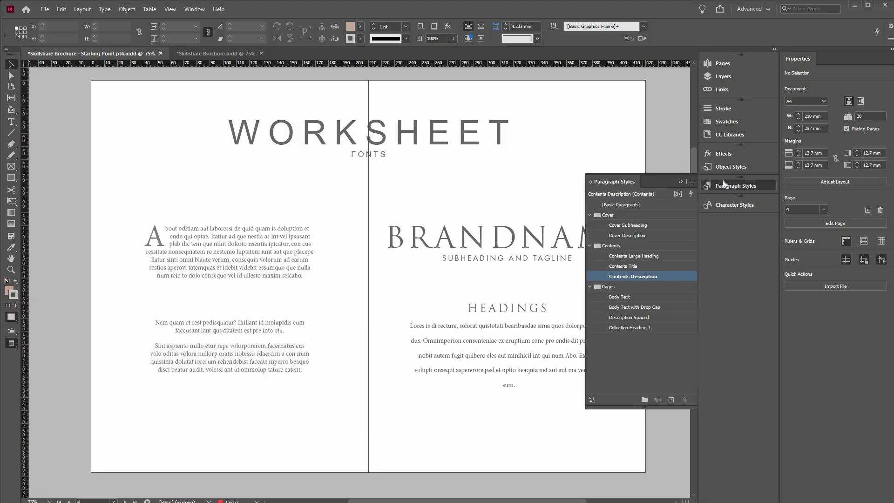
pyautogui.press('F11')
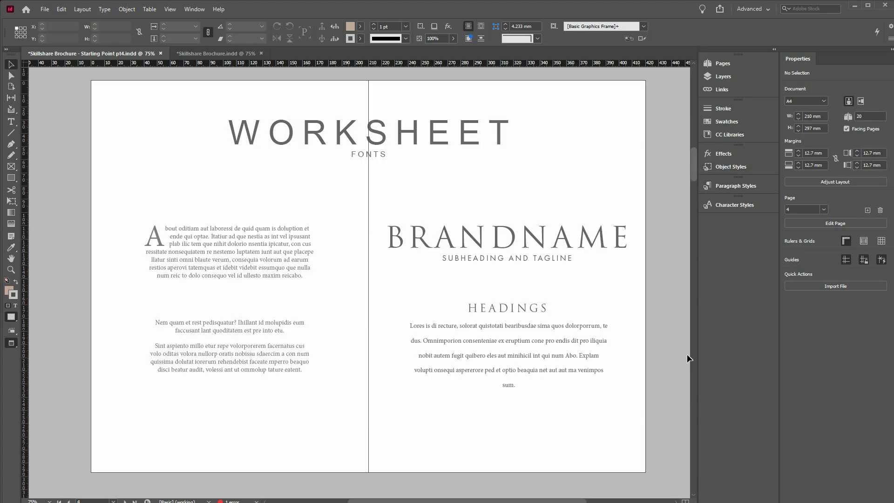
# Step: Remove the last word "sum" from the Aurra Collection description on the black spread, ending the text with "venimpos."
pyautogui.scroll(-20, 465, 422)
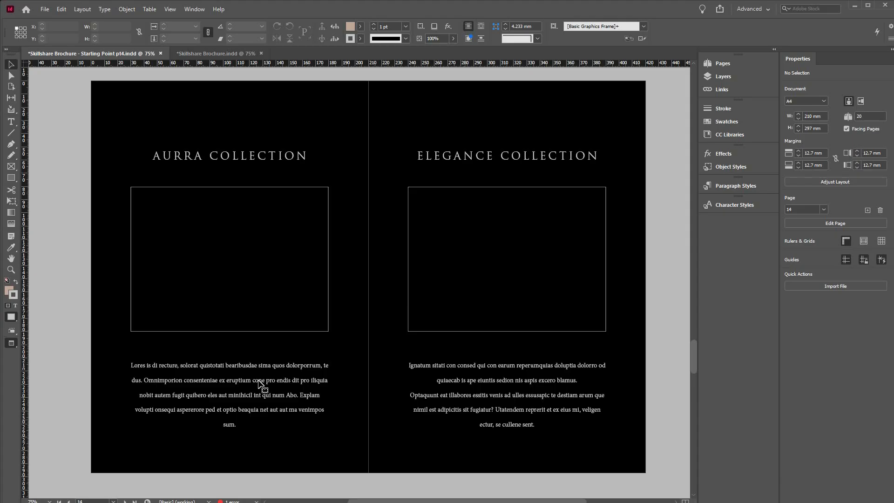
pyautogui.click(259, 381)
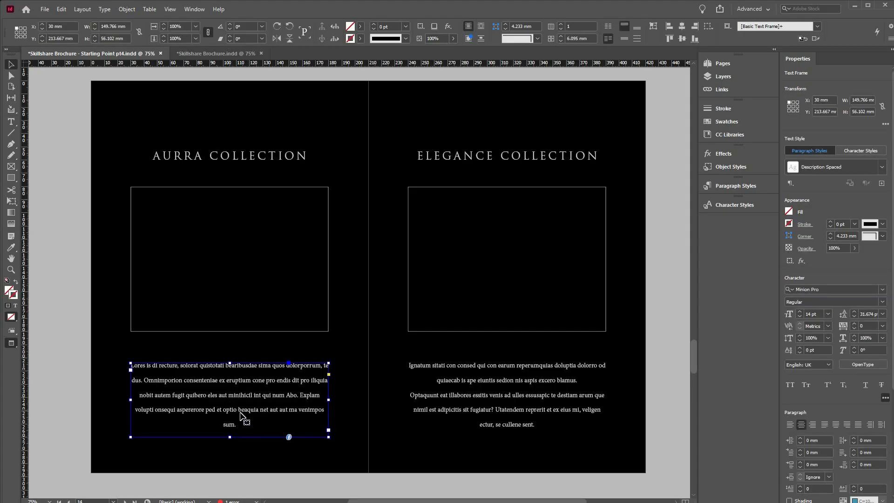
pyautogui.doubleClick(219, 421)
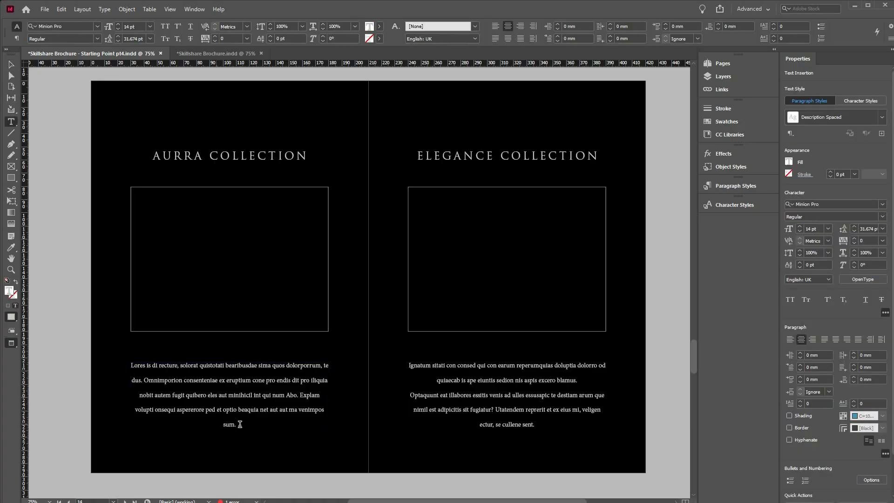
pyautogui.press('BackSpace')
pyautogui.press('BackSpace')
pyautogui.press('BackSpace')
pyautogui.press('BackSpace')
pyautogui.press('BackSpace')
pyautogui.write('.')
# Step: Delete the last line of the Elegance Collection description on the black spread, ending it with a full stop after "veligen"
pyautogui.click(545, 422)
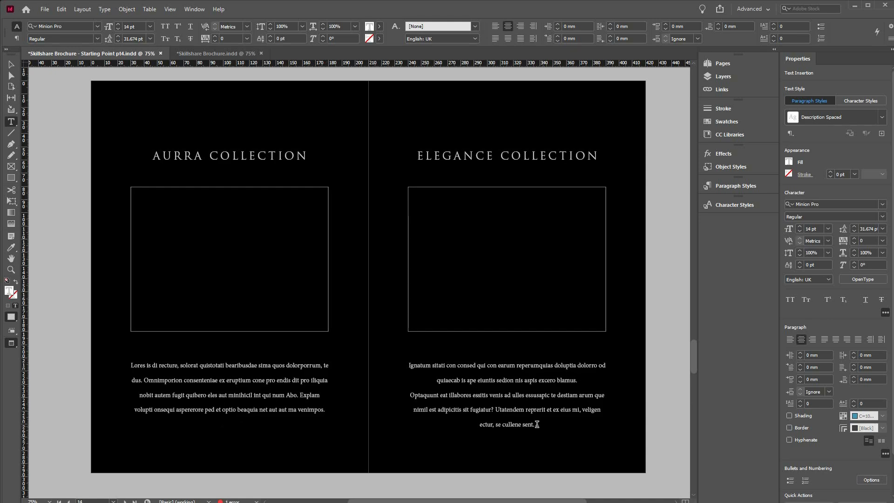
pyautogui.hotkey('shift', 'Home')
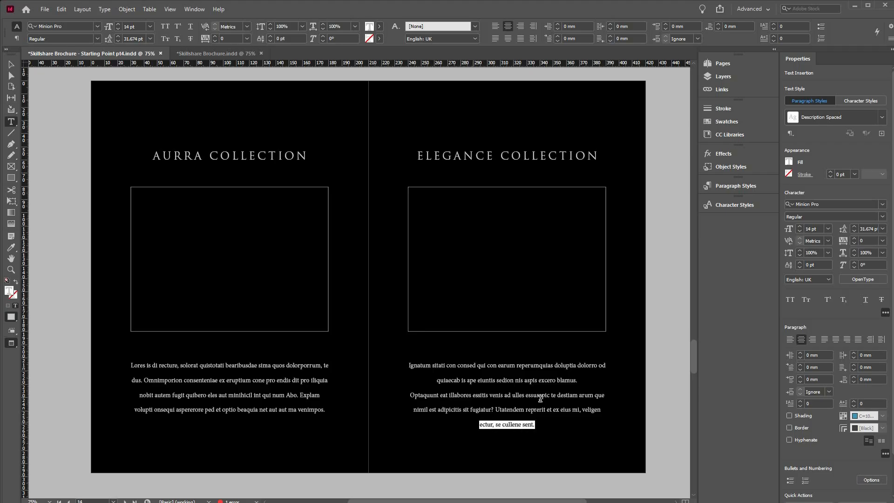
pyautogui.press('BackSpace')
pyautogui.write('.')
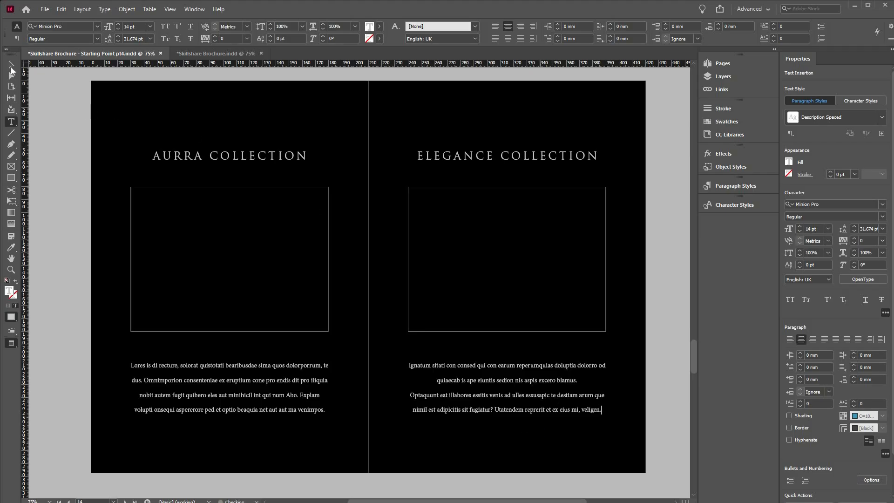
pyautogui.press('Escape')
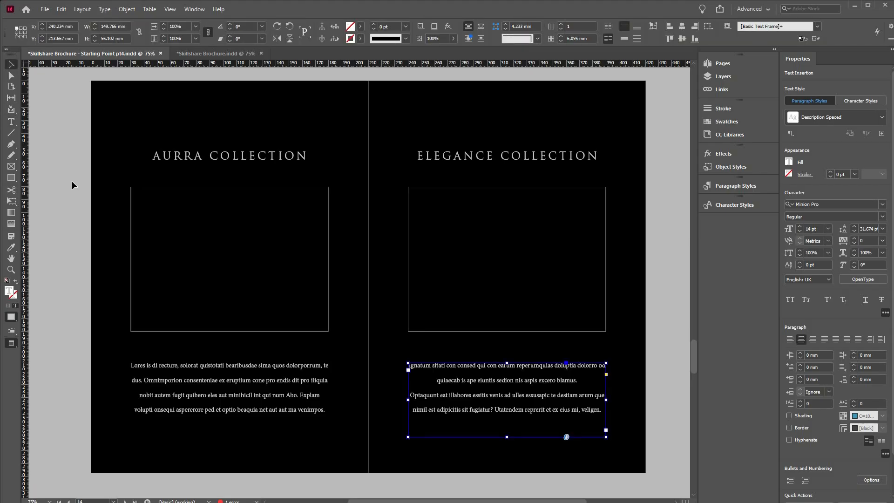
pyautogui.hotkey('ctrl', 'shift', 'a')
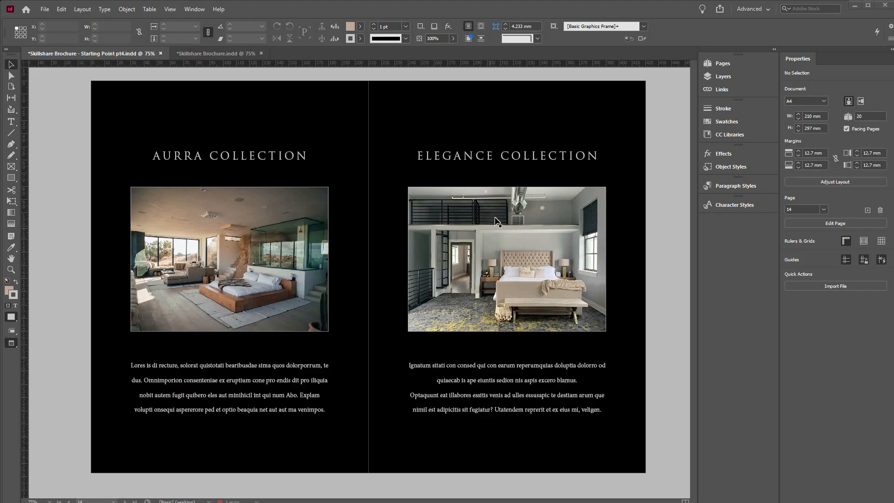
# Step: Show the guides on the white collection spread and try adjusting the bottom edges of both image frames, then return to preview
pyautogui.scroll(-2, 437, 261)
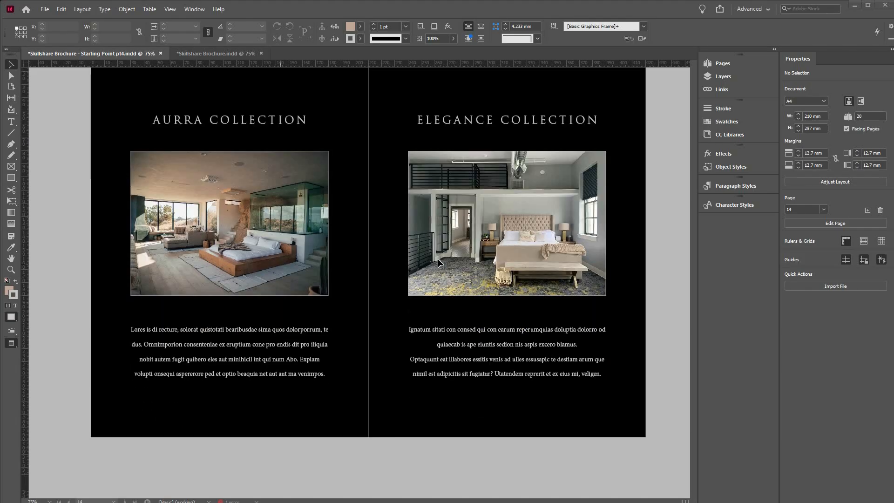
pyautogui.scroll(-20, 438, 259)
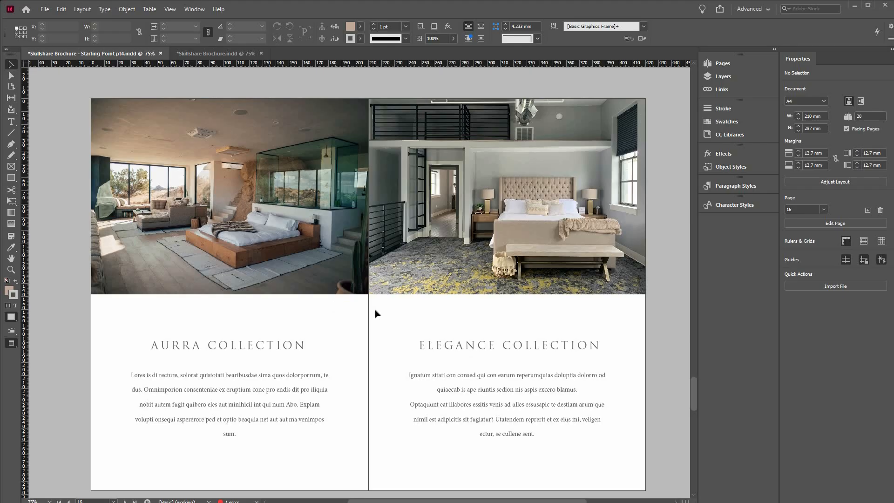
pyautogui.scroll(-1, 375, 310)
pyautogui.press('w')
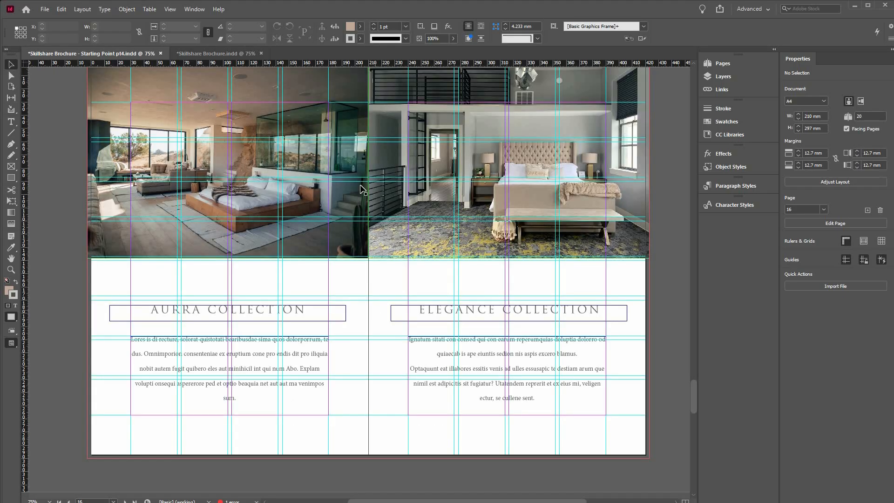
pyautogui.scroll(1, 338, 336)
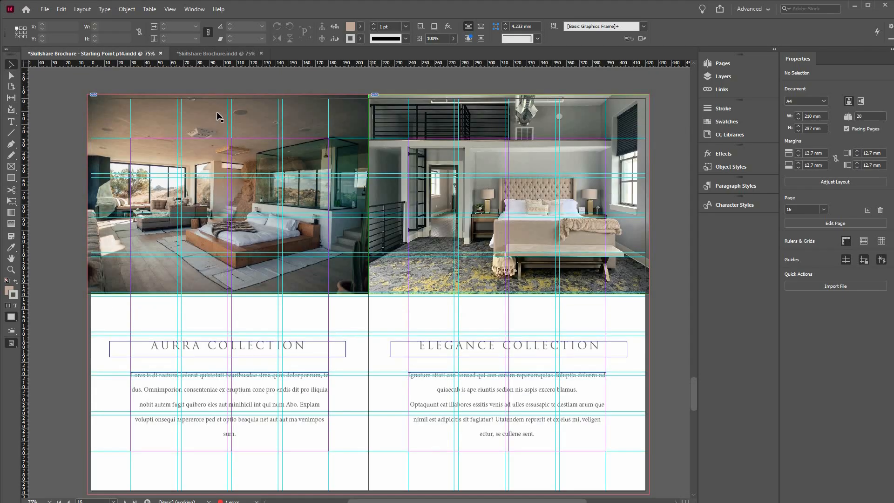
pyautogui.click(230, 288)
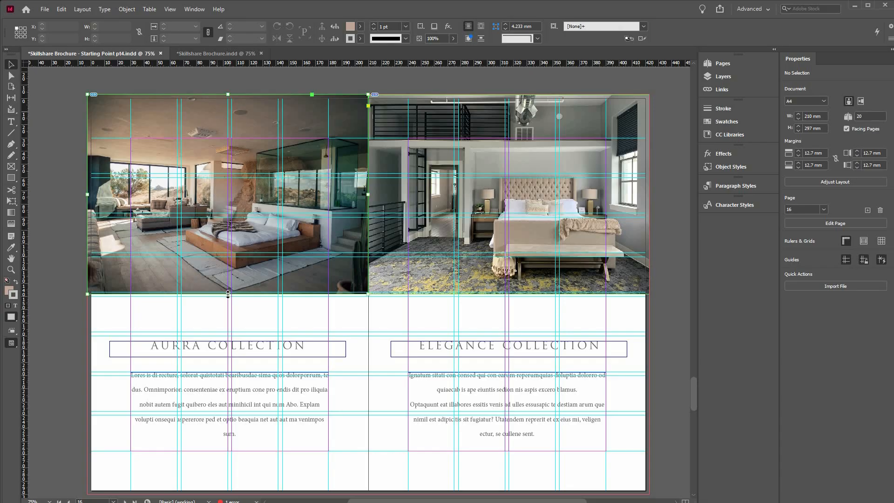
pyautogui.moveTo(238, 294)
pyautogui.mouseDown()
pyautogui.moveTo(229, 281)
pyautogui.moveTo(231, 295)
pyautogui.mouseUp()
pyautogui.moveTo(510, 294); pyautogui.dragTo(510, 297)
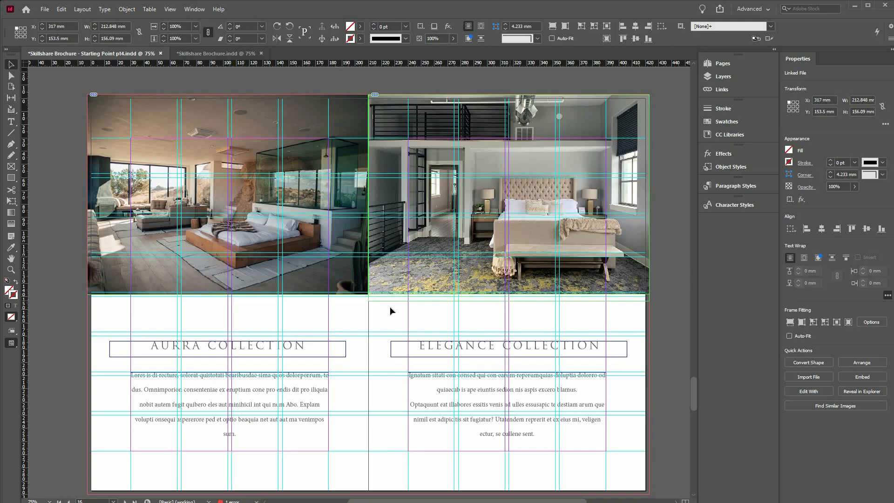
pyautogui.click(370, 340)
pyautogui.press('w')
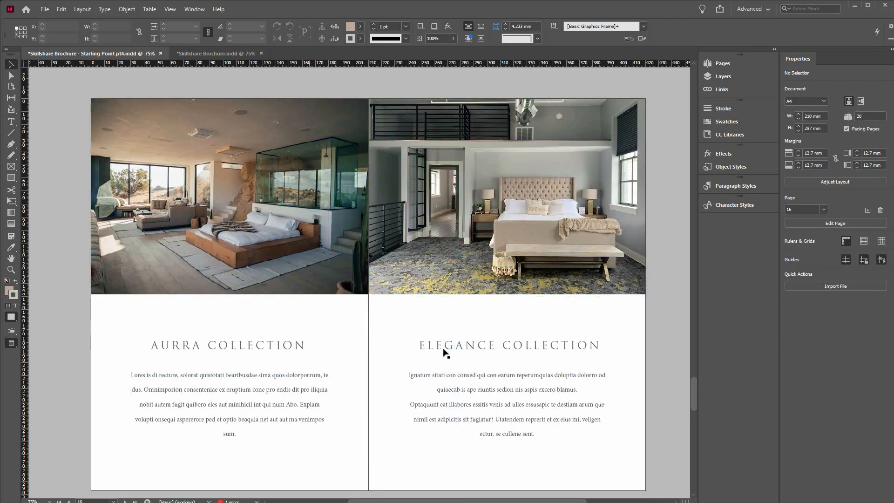
pyautogui.press('w')
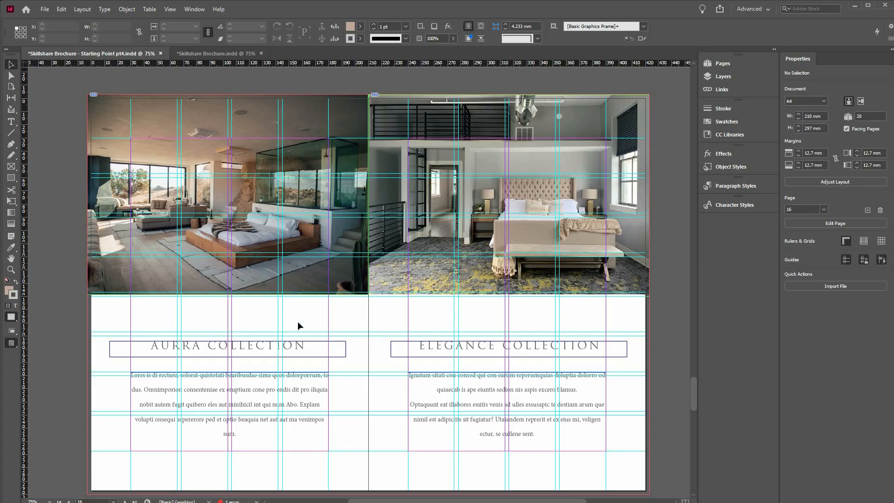
pyautogui.press('w')
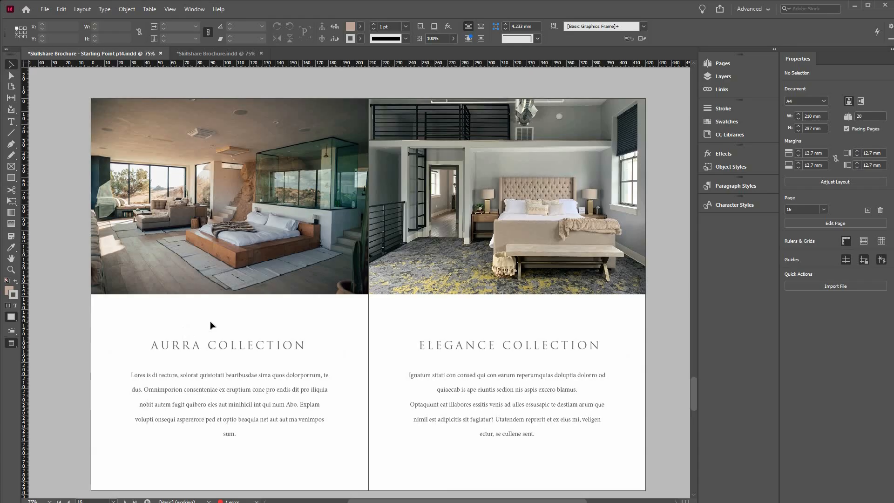
pyautogui.scroll(-2, 211, 325)
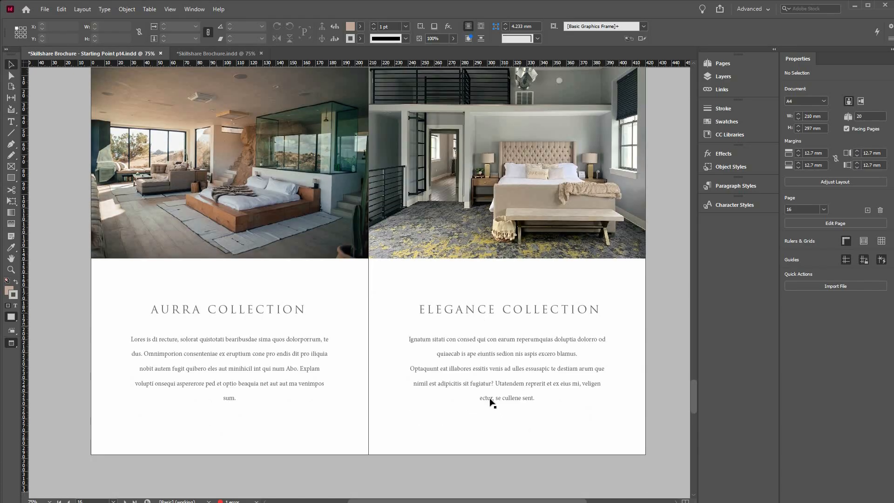
pyautogui.scroll(2, 494, 357)
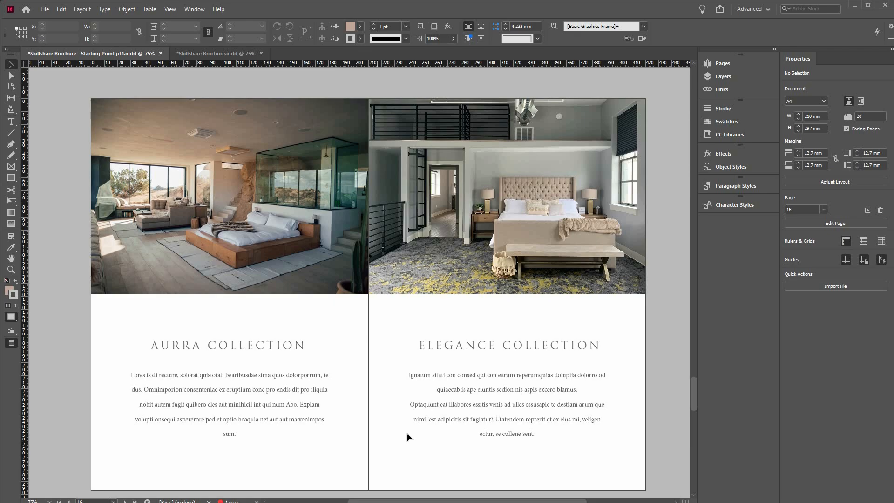
# Step: Return to the black collection spread and check its title, image and text positions against the guides, ending in preview
pyautogui.scroll(6, 443, 405)
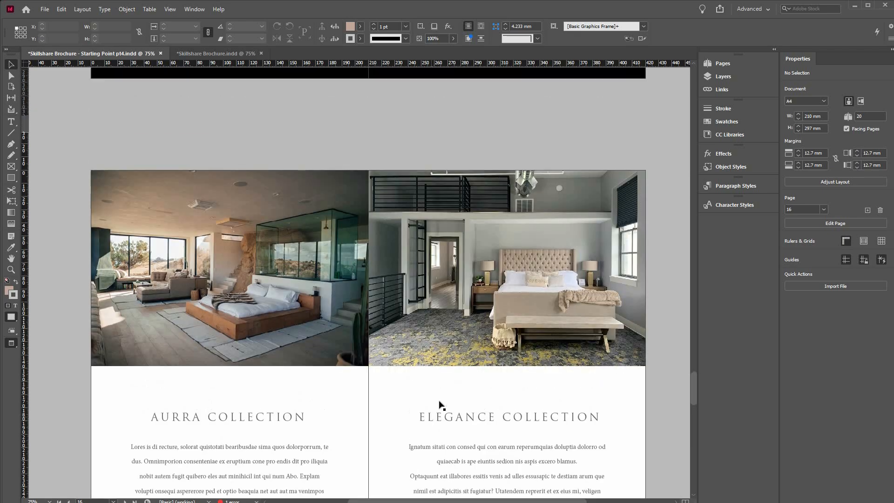
pyautogui.scroll(3, 442, 405)
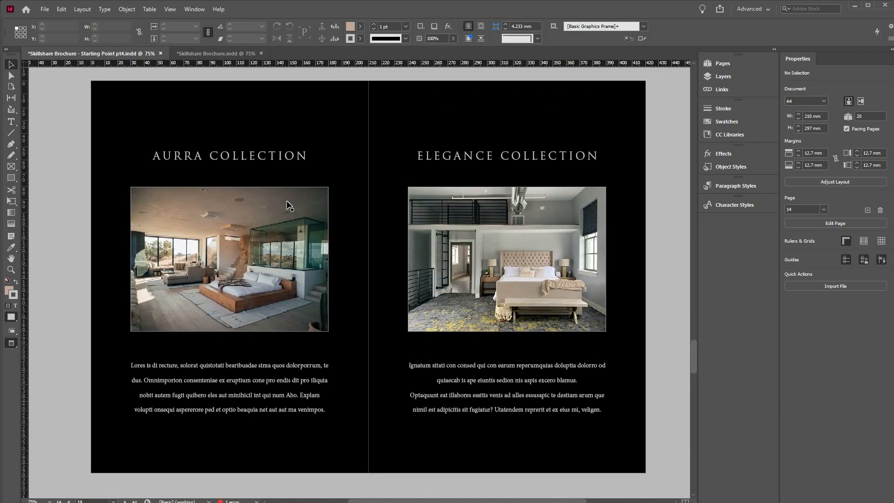
pyautogui.click(269, 240)
pyautogui.click(402, 410)
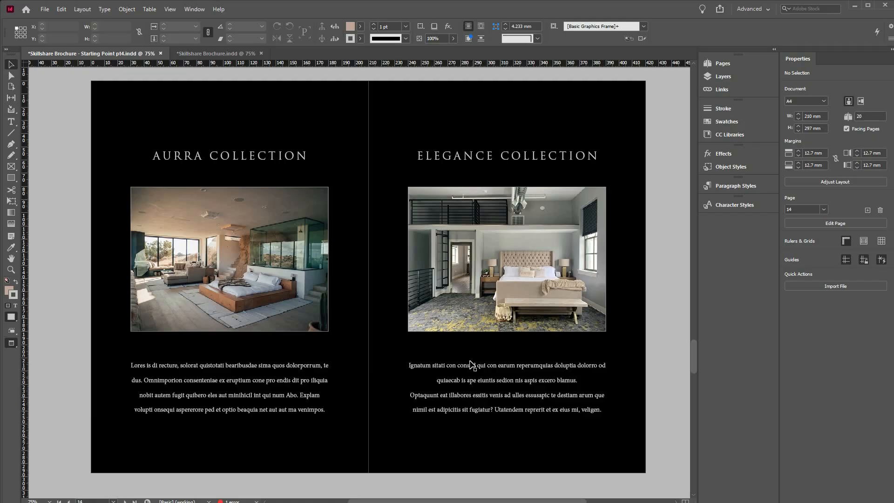
pyautogui.press('w')
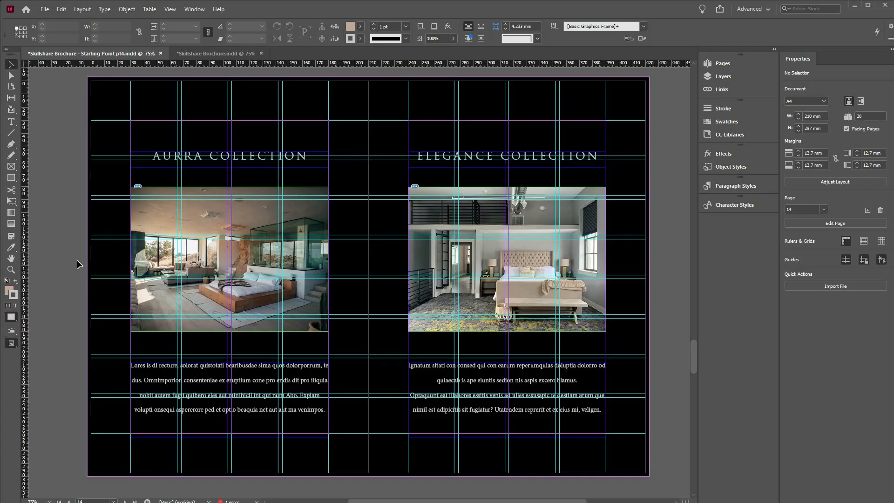
pyautogui.press('w')
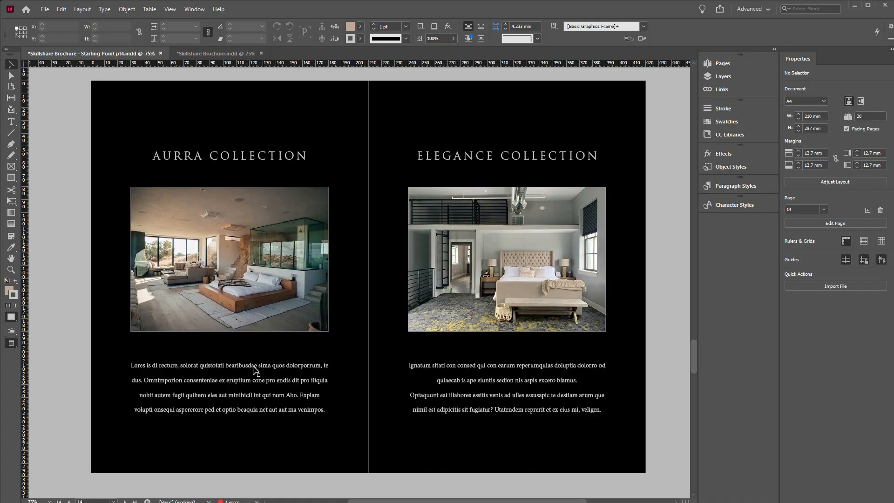
# Step: Shorten the Aurra Collection description frame on the black spread to fit its text, giving it a height of 41.333 mm
pyautogui.click(246, 159)
pyautogui.keyDown('shift'); pyautogui.click(246, 214); pyautogui.keyUp('shift')
pyautogui.keyDown('shift'); pyautogui.click(233, 434); pyautogui.keyUp('shift')
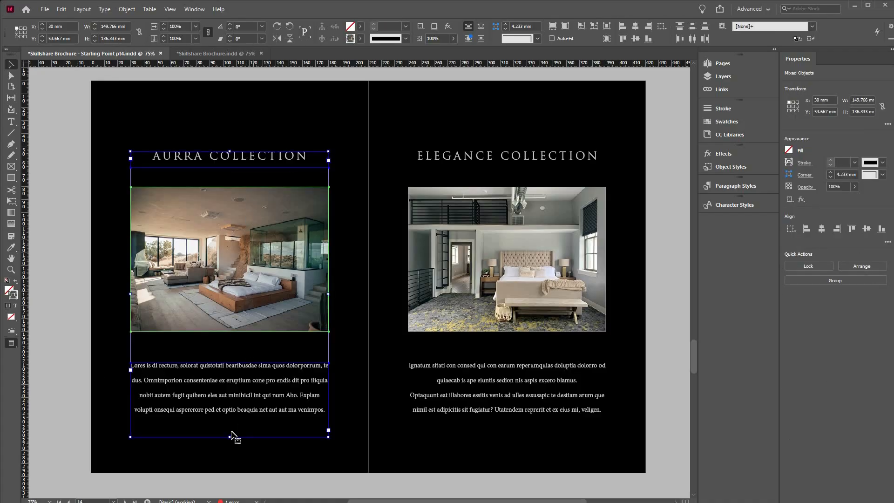
pyautogui.click(235, 425)
pyautogui.moveTo(234, 418); pyautogui.dragTo(236, 417)
# Step: Move the Aurra Collection title, image and description up together so their shared Y position is 46.333 mm
pyautogui.keyDown('shift'); pyautogui.click(254, 156); pyautogui.keyUp('shift')
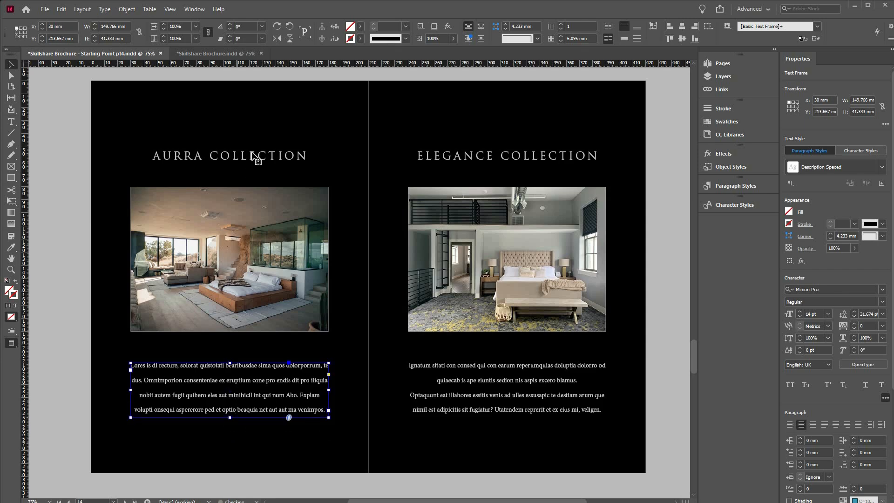
pyautogui.keyDown('shift'); pyautogui.click(258, 215); pyautogui.keyUp('shift')
pyautogui.moveTo(257, 218); pyautogui.dragTo(258, 212)
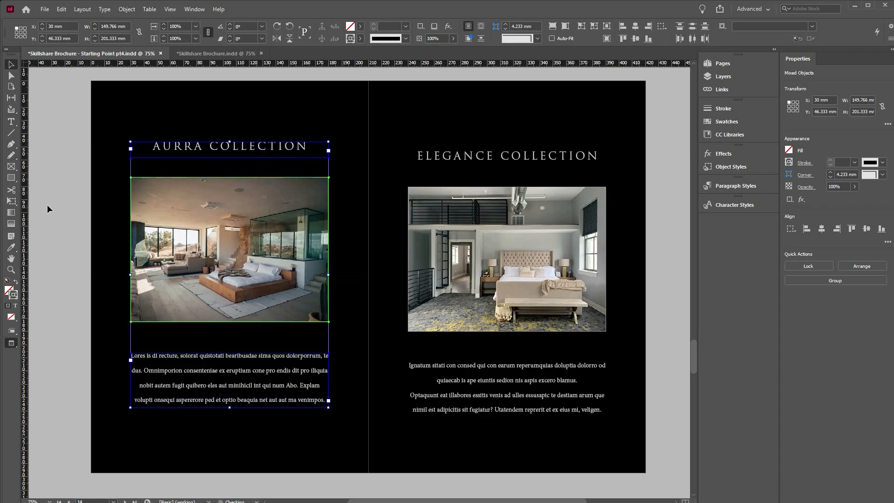
pyautogui.click(203, 91)
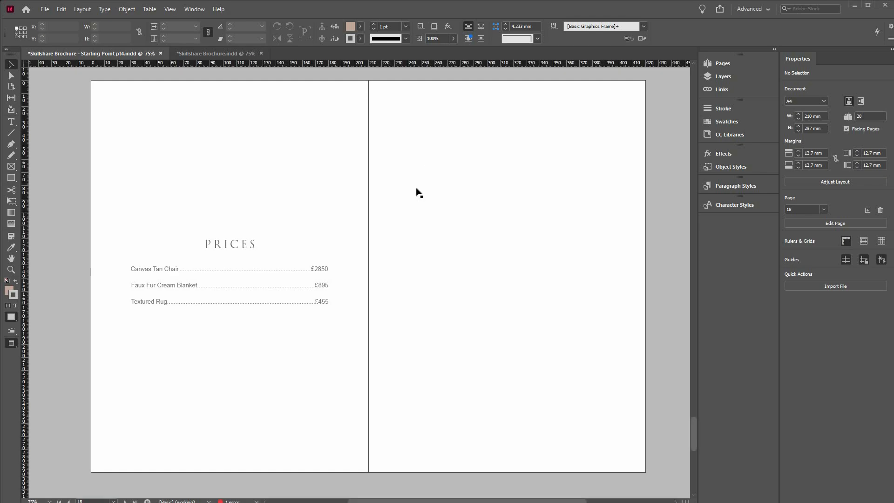
# Step: Place the tan canvas chair photo in the empty image frame on the page facing the Prices list
pyautogui.press('w')
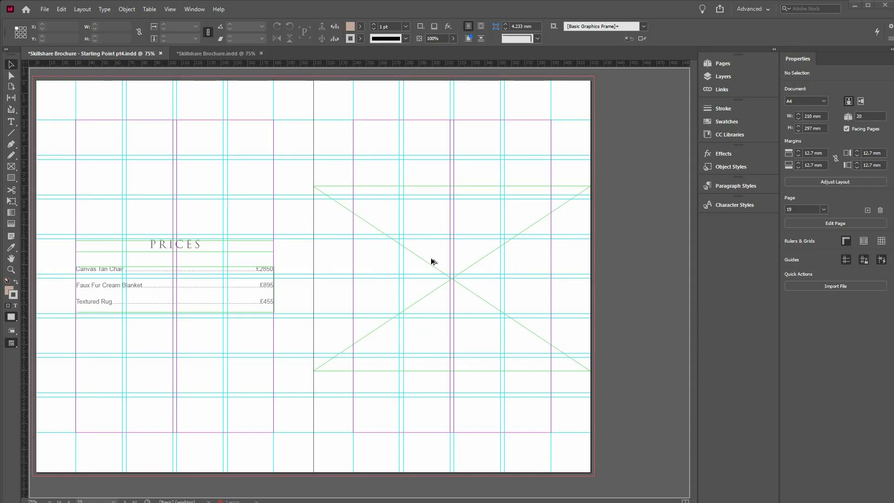
pyautogui.click(431, 260)
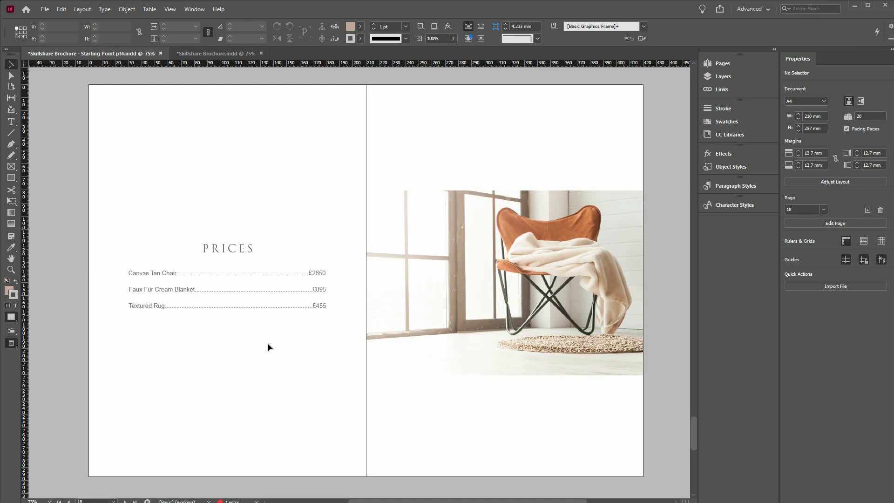
# Step: Try replacing the dotted leader on the Textured Rug price line with manually entered full stops
pyautogui.doubleClick(194, 274)
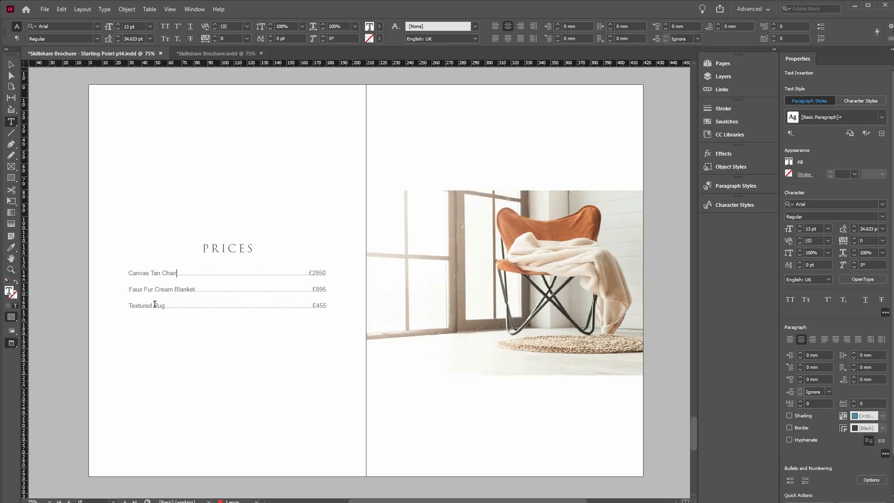
pyautogui.hotkey('shift', 'Right')
pyautogui.hotkey('shift', 'Down')
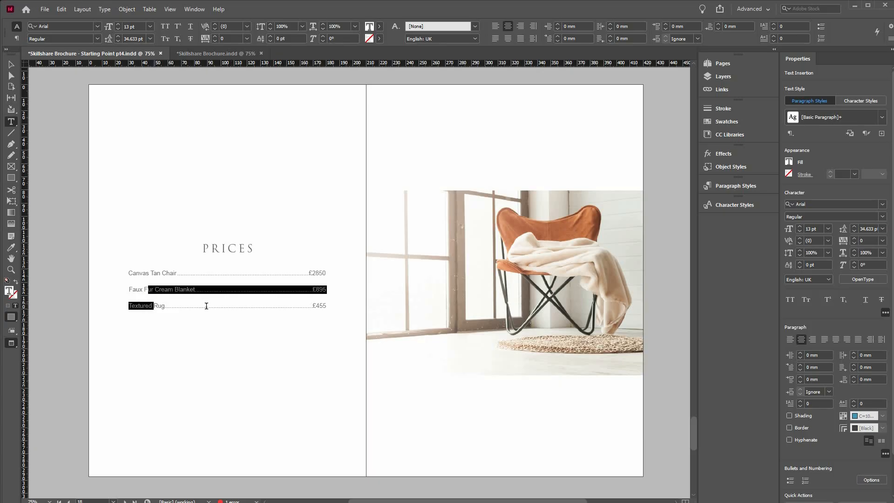
pyautogui.click(251, 305)
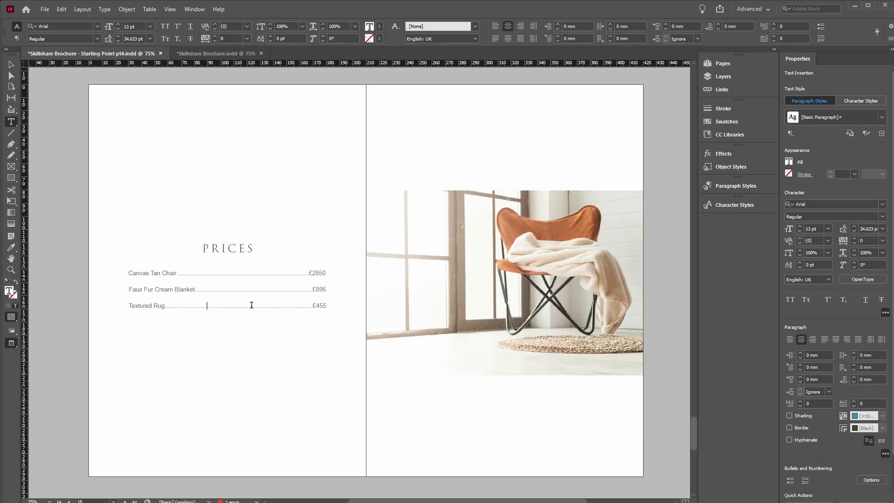
pyautogui.press('BackSpace')
pyautogui.press('BackSpace')
pyautogui.press('BackSpace')
pyautogui.press('BackSpace')
pyautogui.press('BackSpace')
pyautogui.press('BackSpace')
pyautogui.press('BackSpace')
pyautogui.press('BackSpace')
pyautogui.press('BackSpace')
pyautogui.press('BackSpace')
pyautogui.press('BackSpace')
pyautogui.press('BackSpace')
pyautogui.press('BackSpace')
pyautogui.press('BackSpace')
pyautogui.click(196, 306)
pyautogui.write('............')
# Step: Try adding the word "Ivory" after Textured Rug in the price list, then remove it again
pyautogui.moveTo(307, 273); pyautogui.dragTo(181, 273)
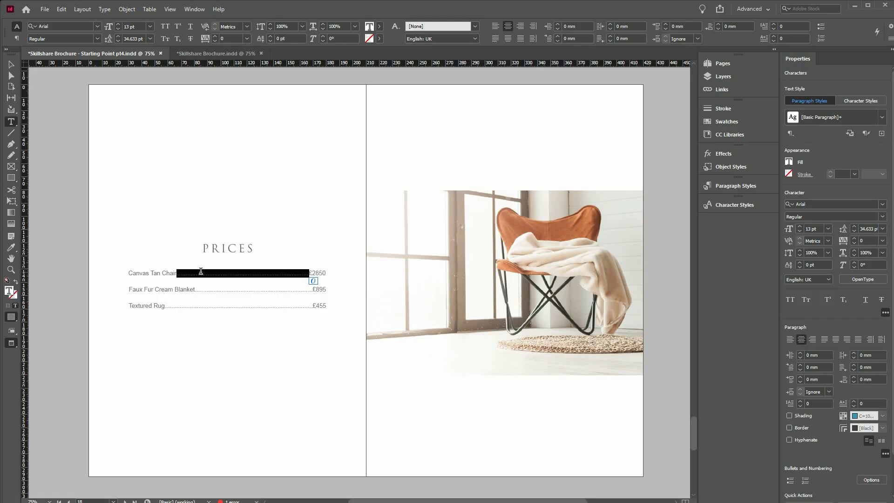
pyautogui.click(177, 273)
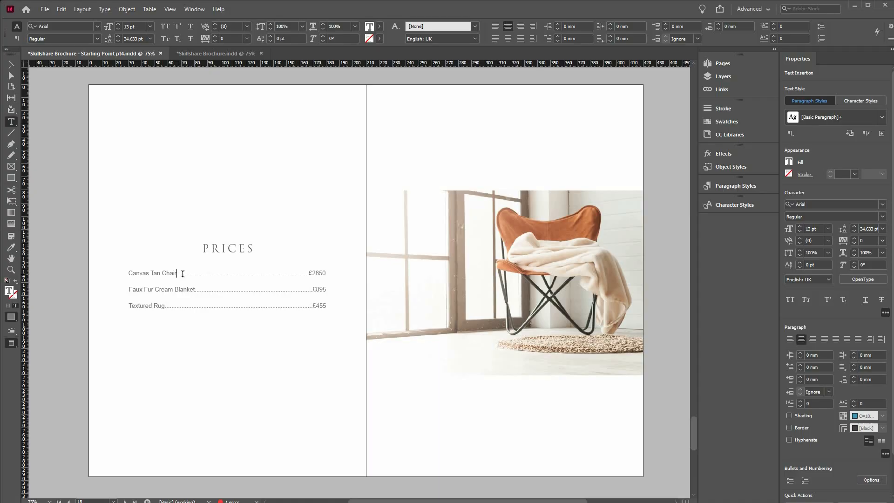
pyautogui.click(176, 307)
pyautogui.write('Ivory')
pyautogui.press('BackSpace')
pyautogui.press('BackSpace')
pyautogui.press('BackSpace')
pyautogui.press('BackSpace')
pyautogui.press('BackSpace')
pyautogui.press('BackSpace')
pyautogui.press('BackSpace')
pyautogui.press('BackSpace')
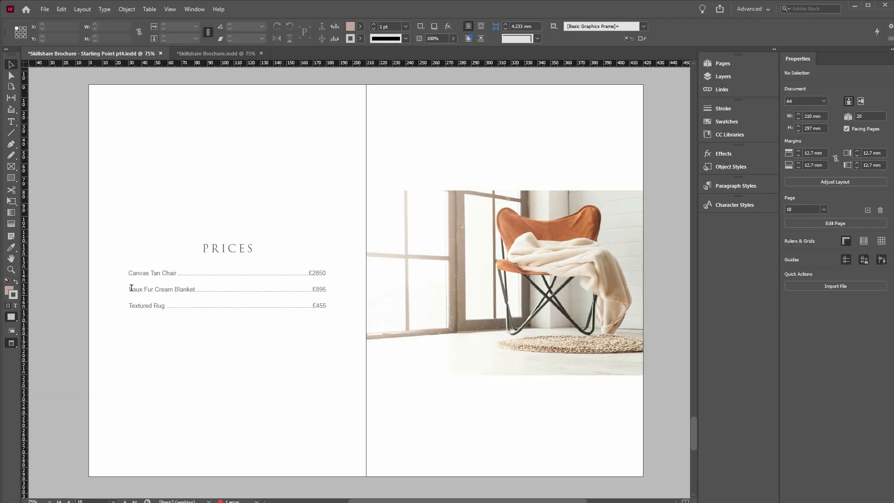
# Step: Delete the dotted leaders on the Faux Fur Cream Blanket and Textured Rug lines and insert a tab before each price
pyautogui.doubleClick(205, 289)
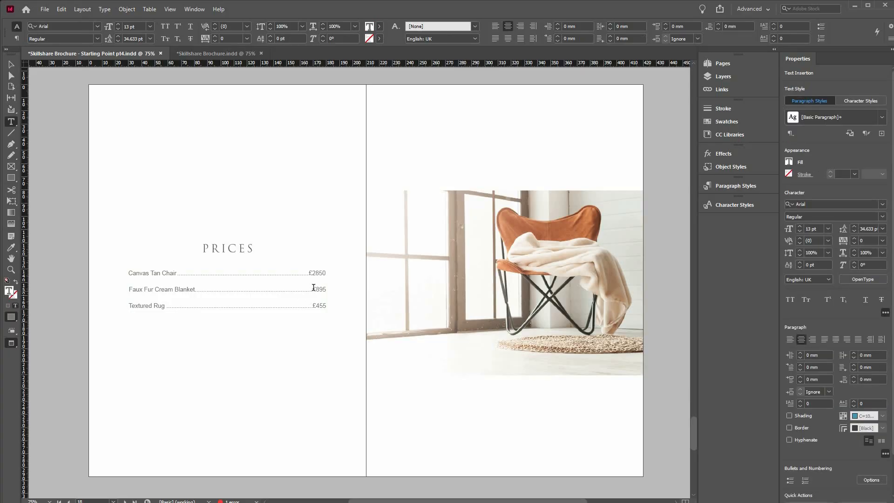
pyautogui.moveTo(311, 289); pyautogui.dragTo(194, 290)
pyautogui.press('BackSpace')
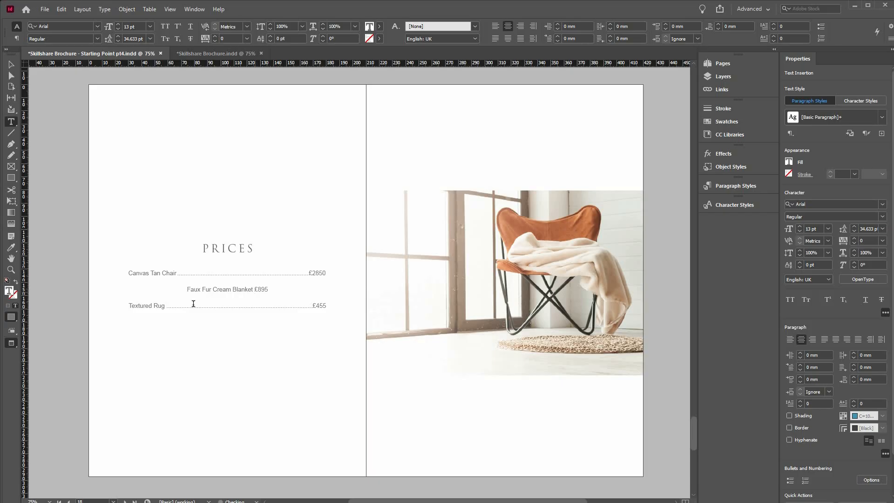
pyautogui.moveTo(312, 306); pyautogui.dragTo(166, 306)
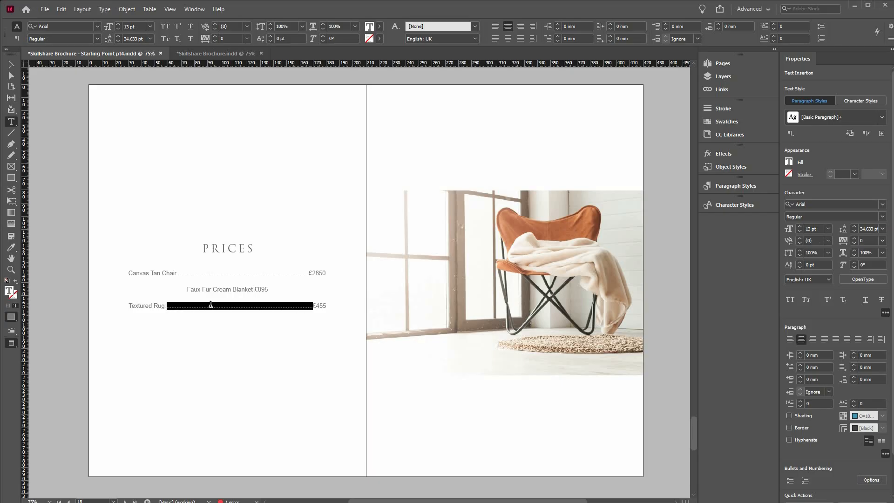
pyautogui.press('BackSpace')
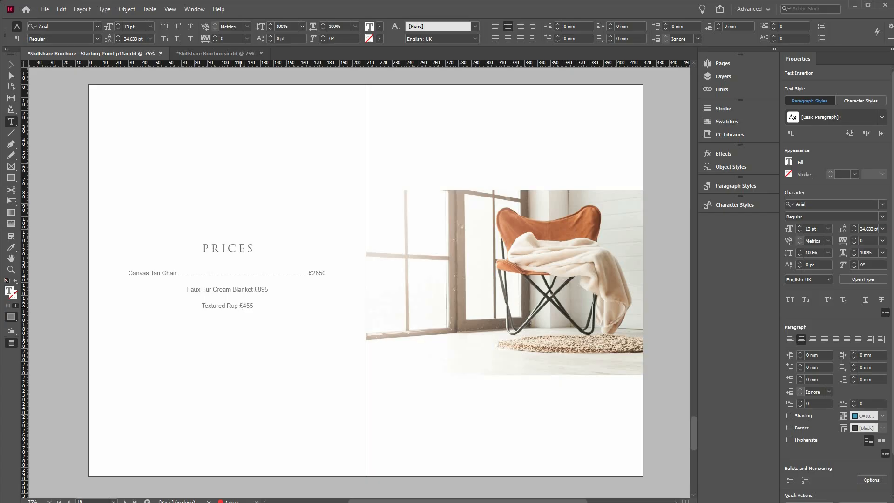
pyautogui.click(259, 289)
pyautogui.press('Tab')
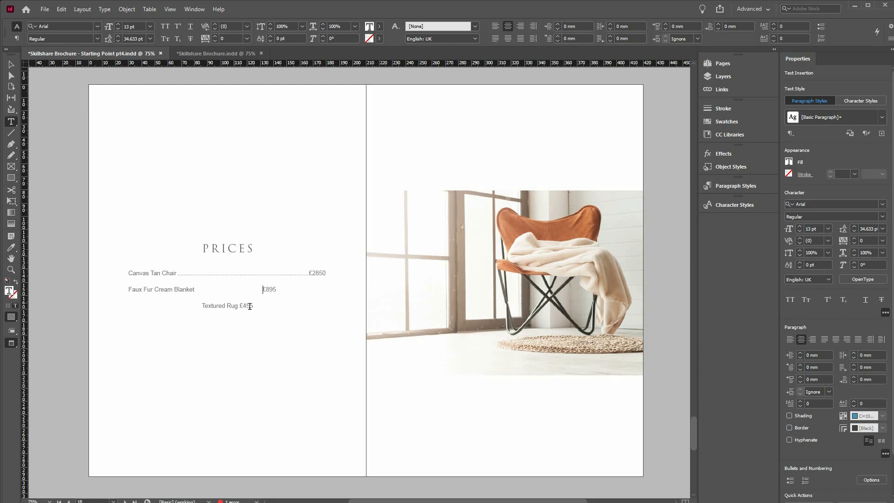
pyautogui.press('Tab')
# Step: Give the blanket and rug price lines a right-justified tab stop aligned with the end of the £2850 price
pyautogui.moveTo(261, 307); pyautogui.dragTo(126, 289)
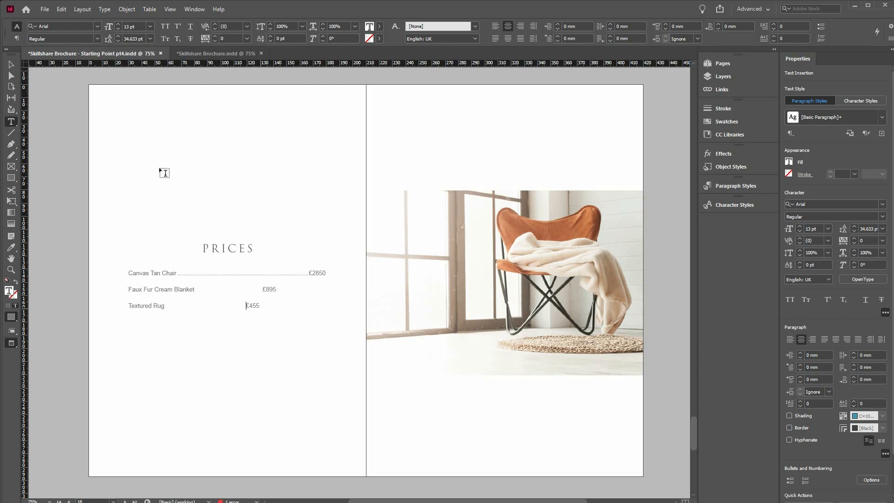
pyautogui.click(105, 9)
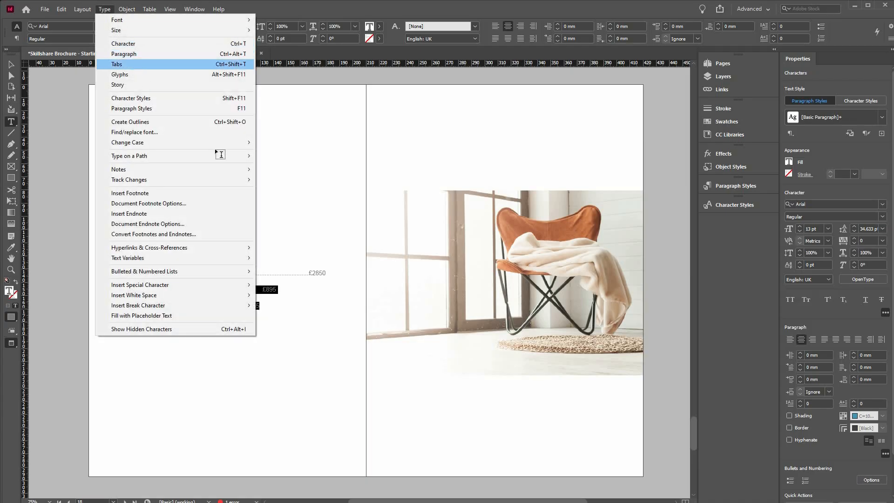
pyautogui.click(119, 64)
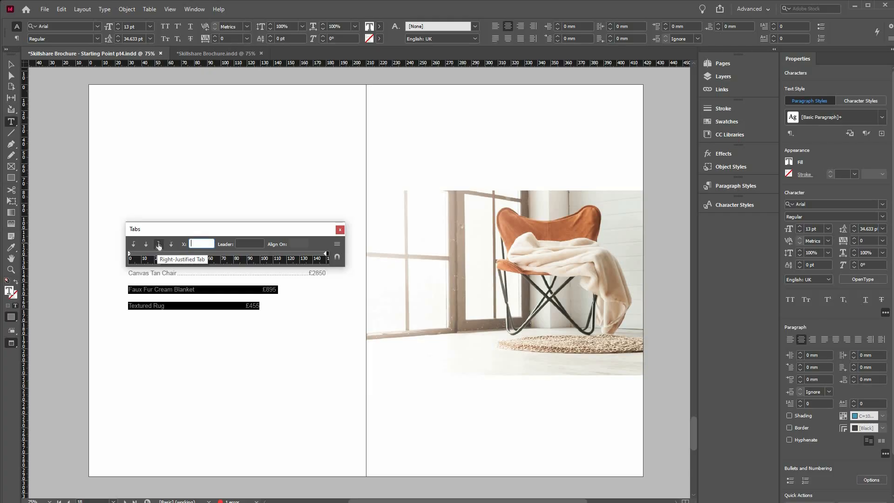
pyautogui.click(284, 253)
pyautogui.moveTo(286, 253); pyautogui.dragTo(325, 254)
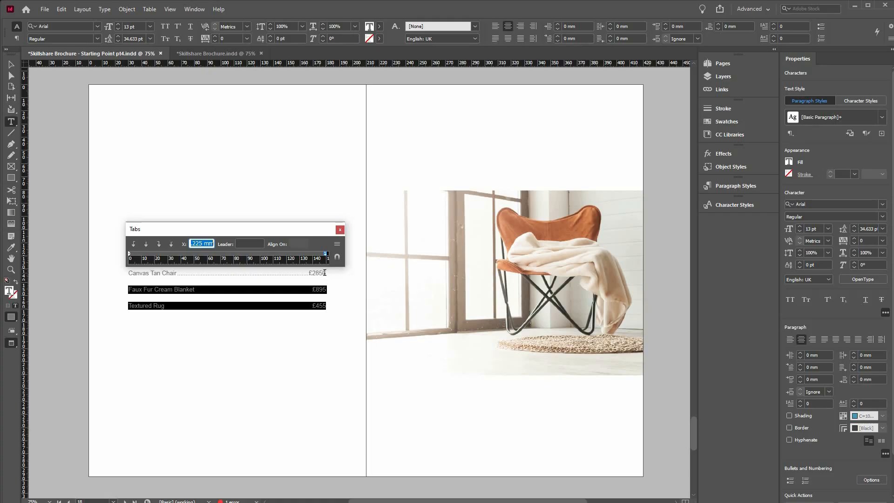
# Step: Set a full stop as the tab leader for the blanket and rug lines, then finish the tab settings and deselect
pyautogui.click(245, 242)
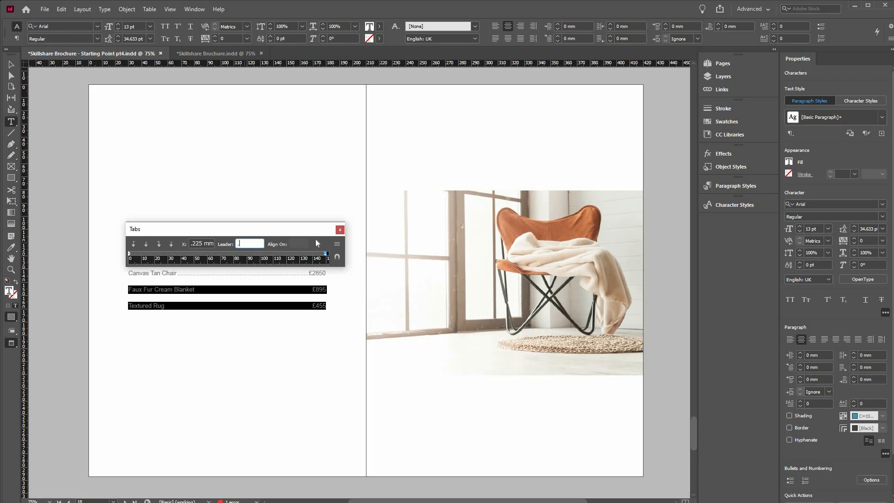
pyautogui.click(206, 242)
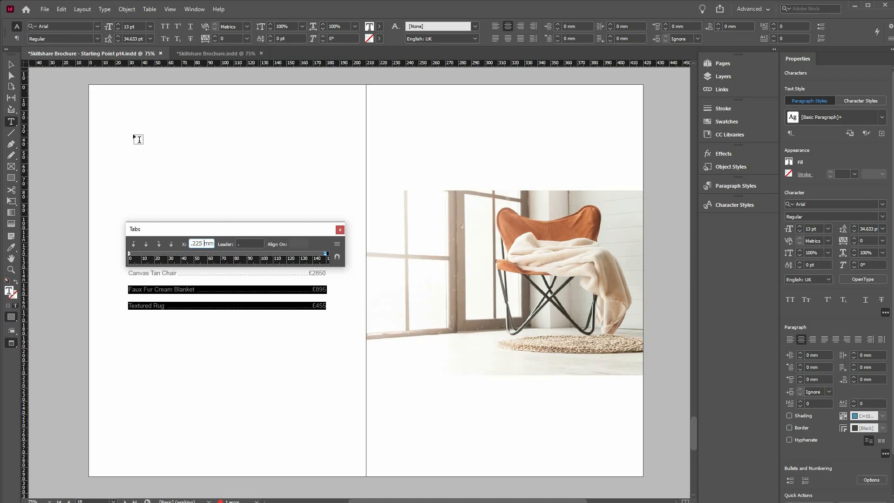
pyautogui.click(340, 229)
pyautogui.press('Escape')
pyautogui.hotkey('ctrl', 'shift', 'a')
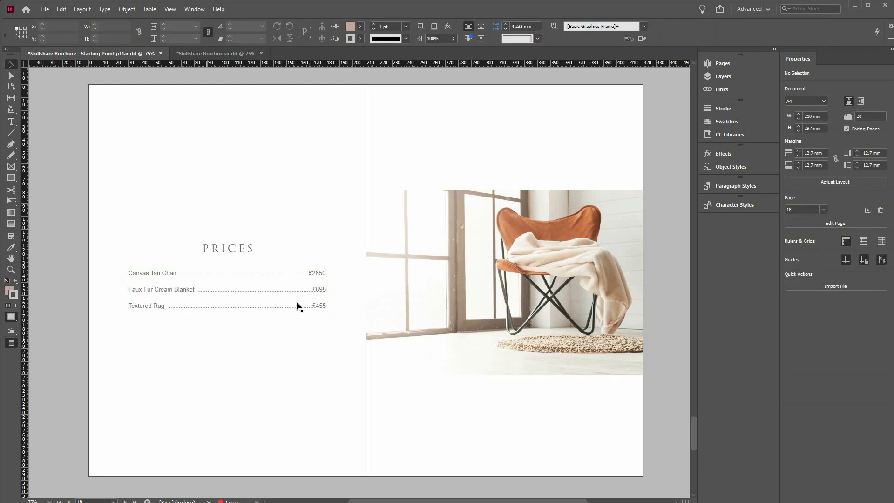
# Step: Replace "Cream" with "Ivory" in the Faux Fur Blanket item of the price list
pyautogui.click(197, 288)
pyautogui.doubleClick(152, 289)
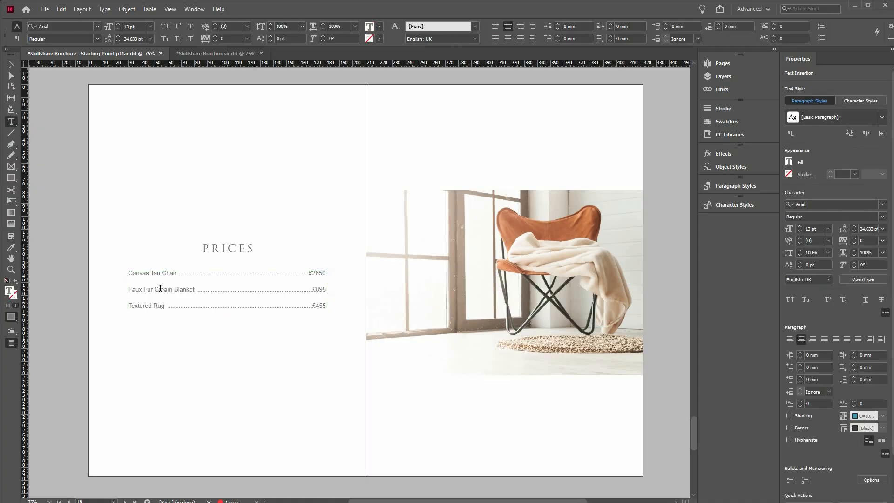
pyautogui.doubleClick(161, 289)
pyautogui.write('Ivory')
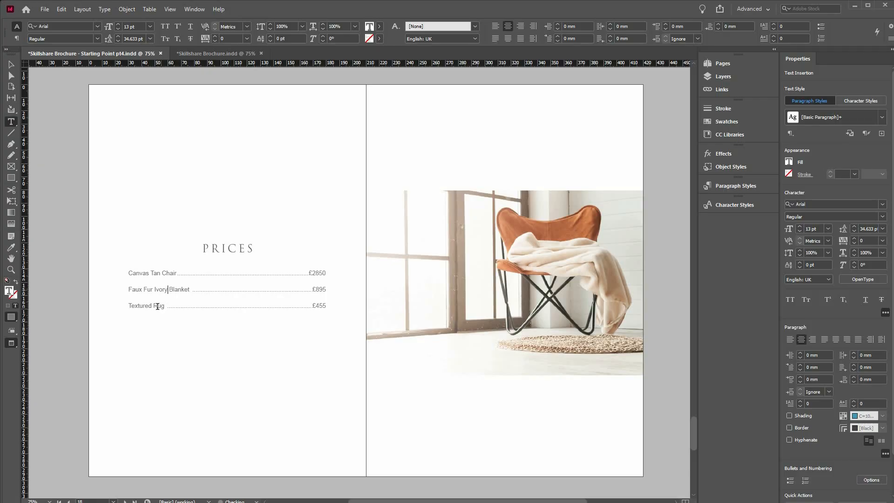
# Step: Delete the word "Rug" from the last item in the price list, leaving "Textured", and deselect the text
pyautogui.doubleClick(158, 306)
pyautogui.press('BackSpace')
pyautogui.press('Escape')
pyautogui.click(47, 458)
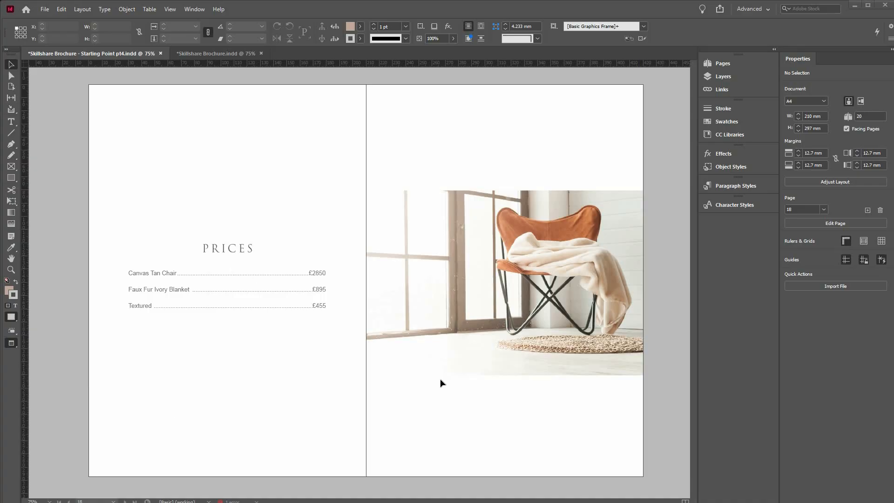
# Step: Go back to the black spread and compare the vertical positions of the Aurra and Elegance layouts
pyautogui.scroll(4, 436, 381)
pyautogui.scroll(10, 439, 385)
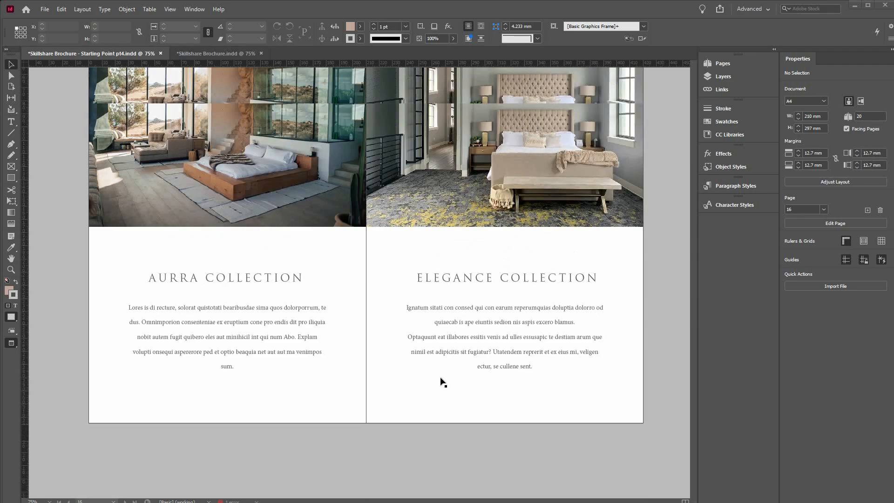
pyautogui.scroll(5, 440, 381)
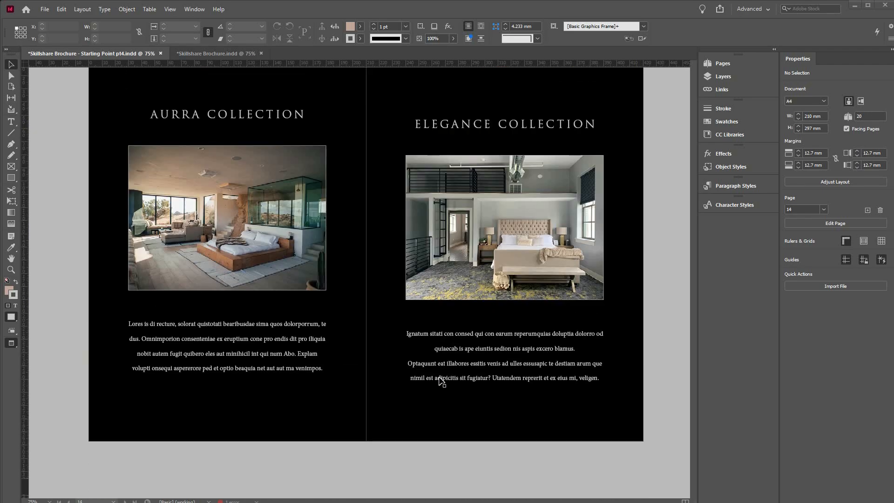